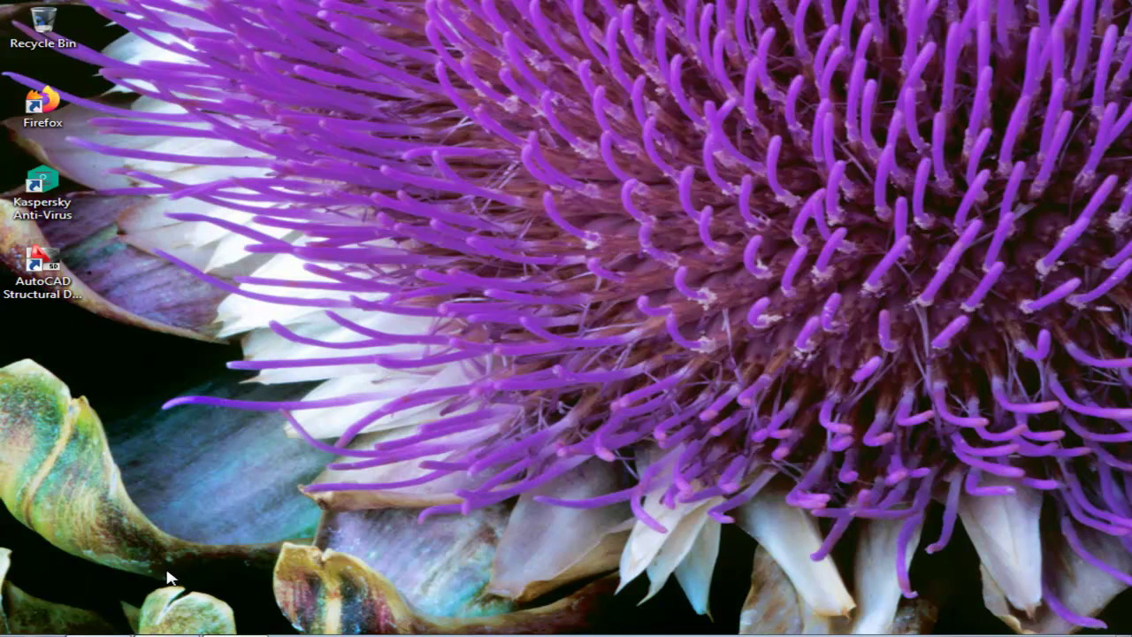
# Step: Launch AutoCAD Structural Detailing from the desktop icon with POINT.dwg
pyautogui.click(112, 633)
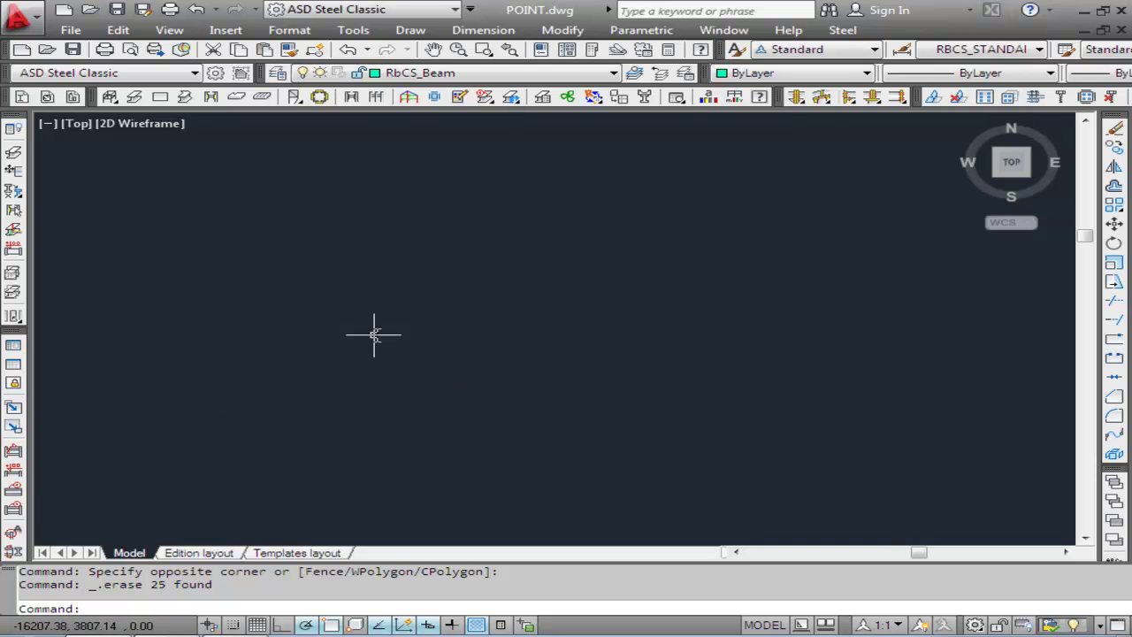
# Step: Point out the Wipeout command in the Draw menu, then bring the Draw menu back up
pyautogui.click(409, 31)
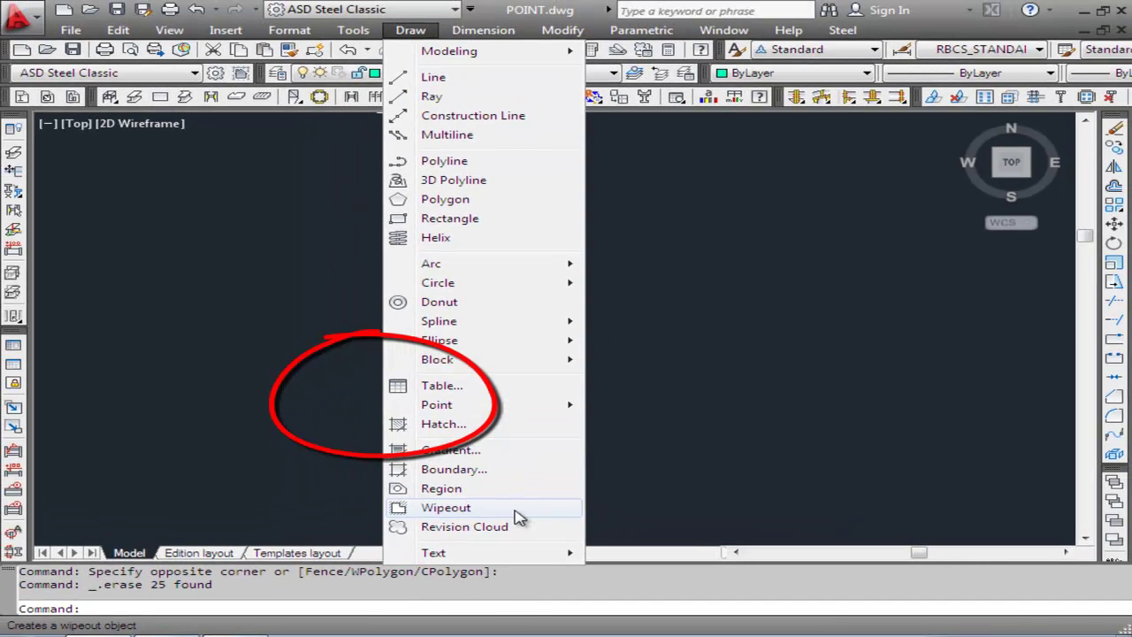
pyautogui.click(678, 451)
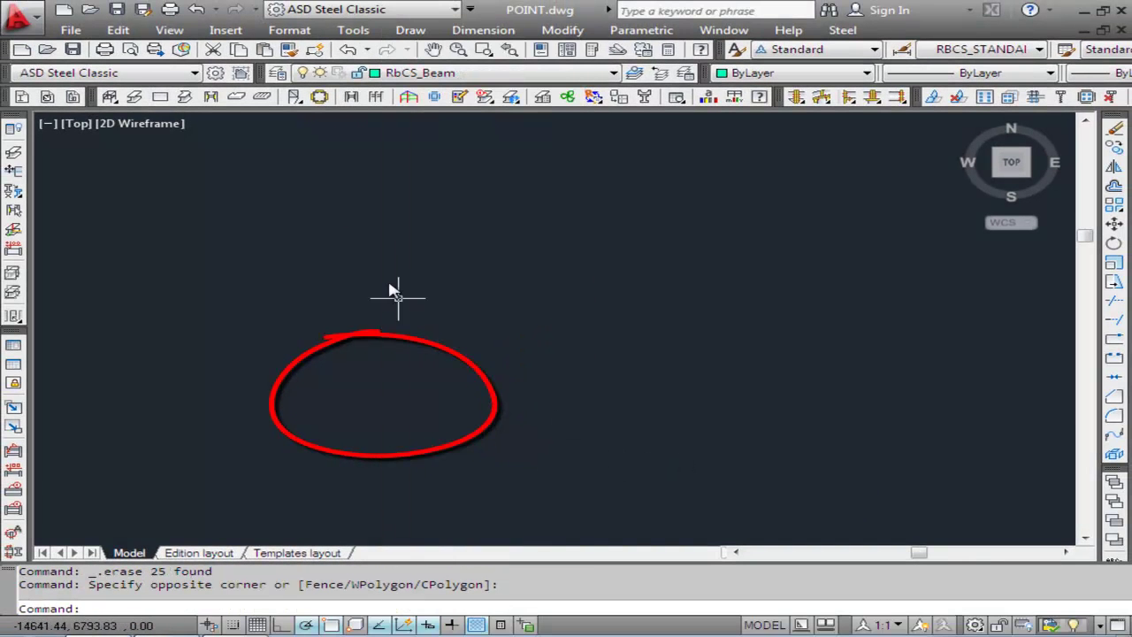
pyautogui.click(411, 31)
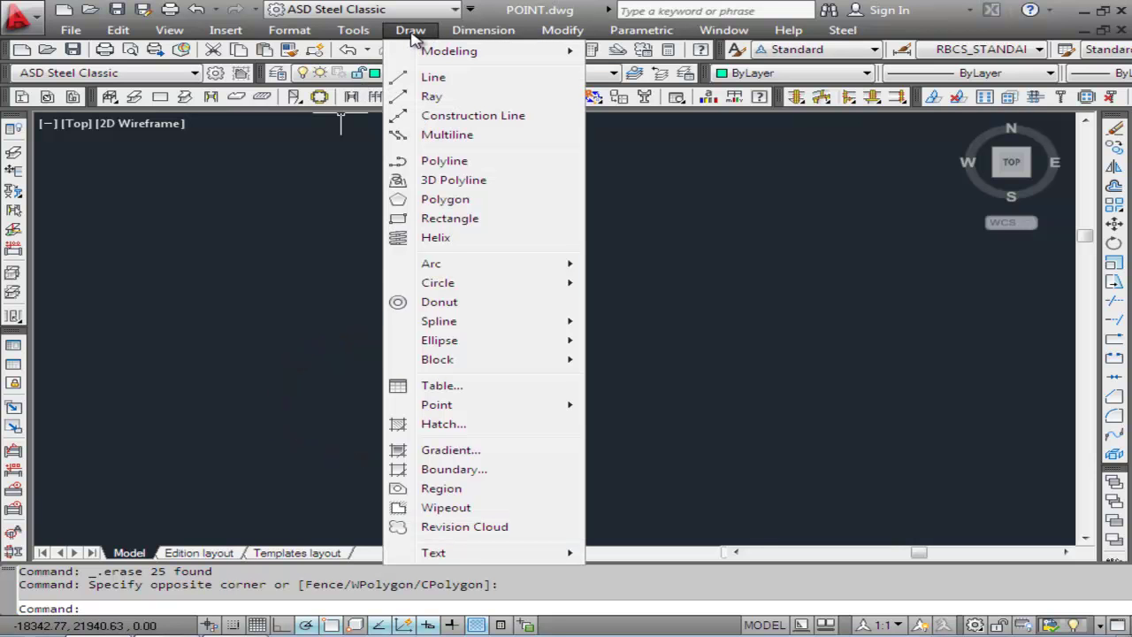
# Step: Stack sixteen horizontal construction lines from the bottom to the top of the drawing
pyautogui.click(467, 121)
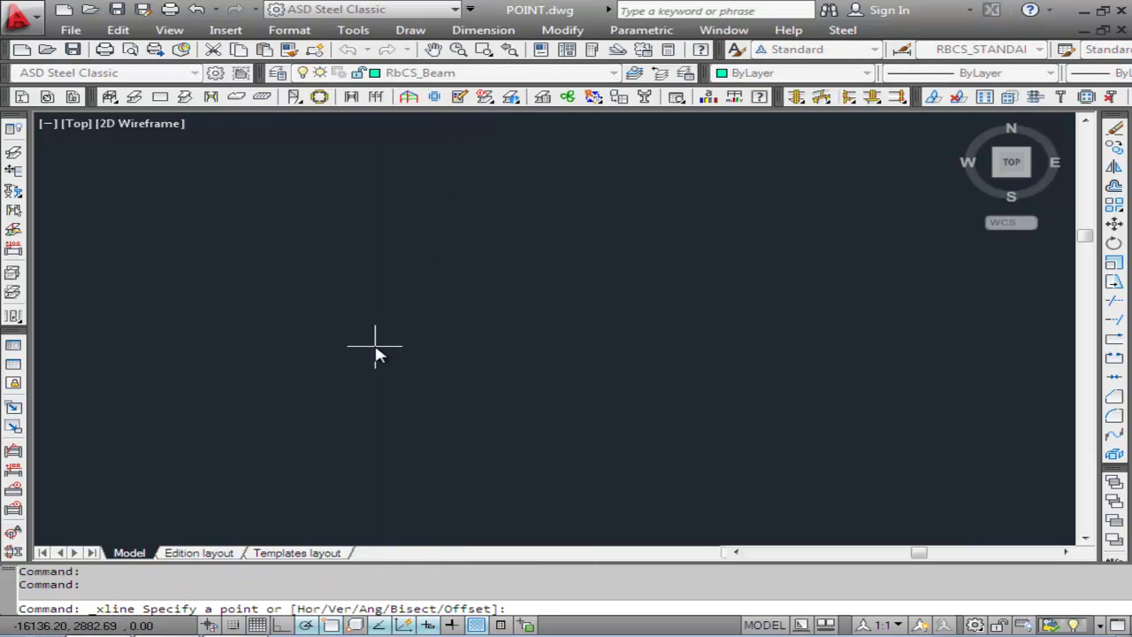
pyautogui.write('h')
pyautogui.press('Return')
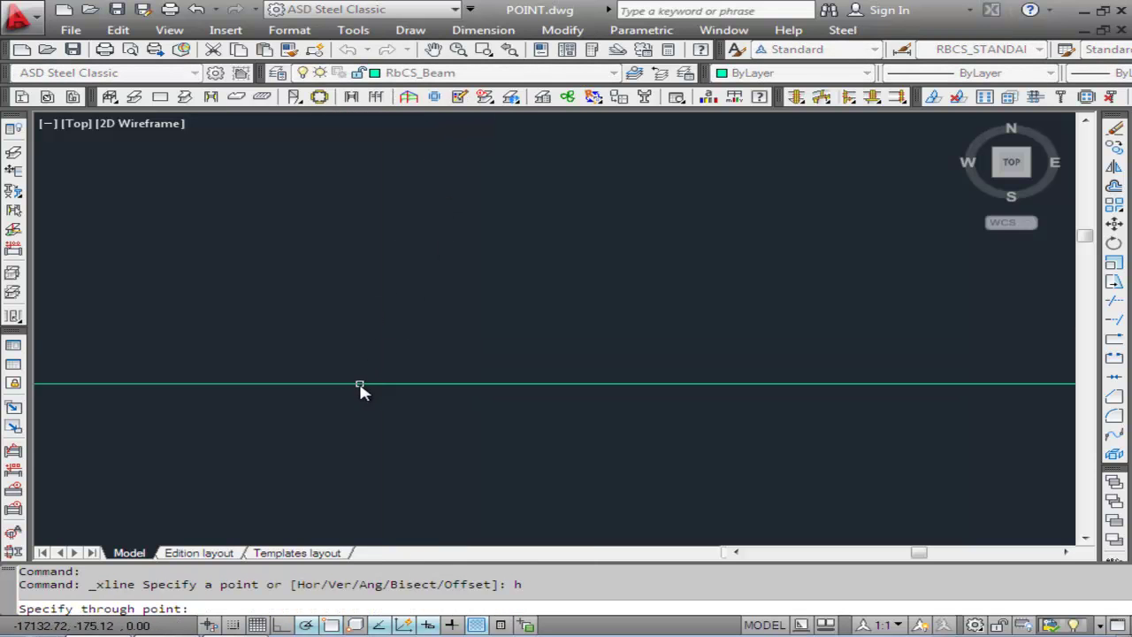
pyautogui.click(344, 516)
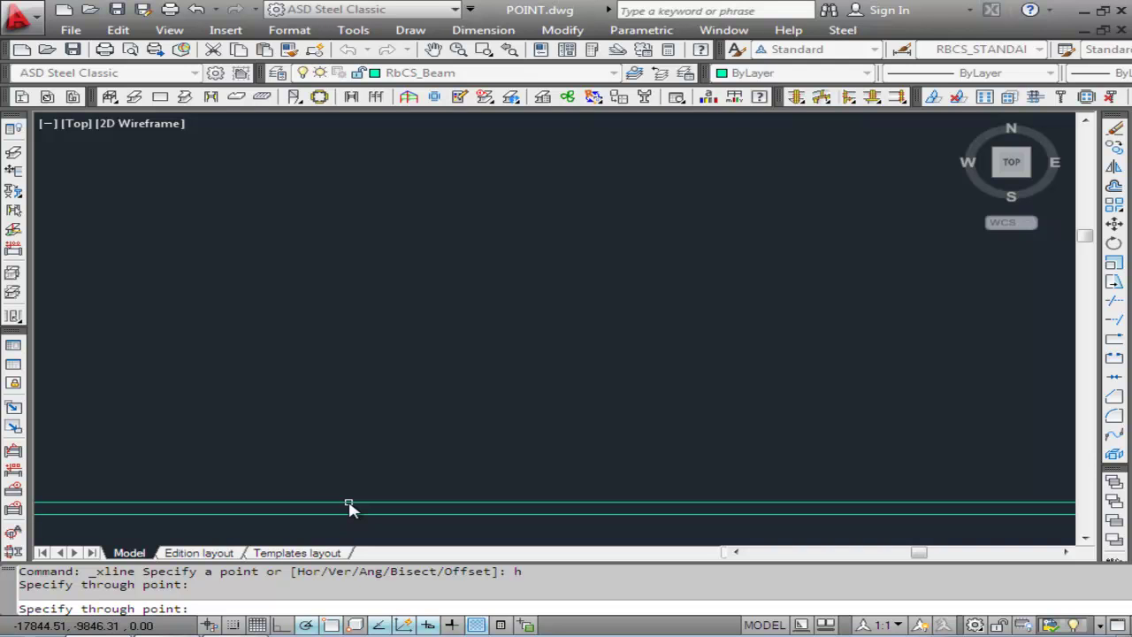
pyautogui.click(348, 503)
pyautogui.click(363, 477)
pyautogui.click(368, 460)
pyautogui.click(373, 446)
pyautogui.click(387, 424)
pyautogui.click(395, 404)
pyautogui.click(400, 386)
pyautogui.click(404, 365)
pyautogui.click(414, 349)
pyautogui.click(421, 325)
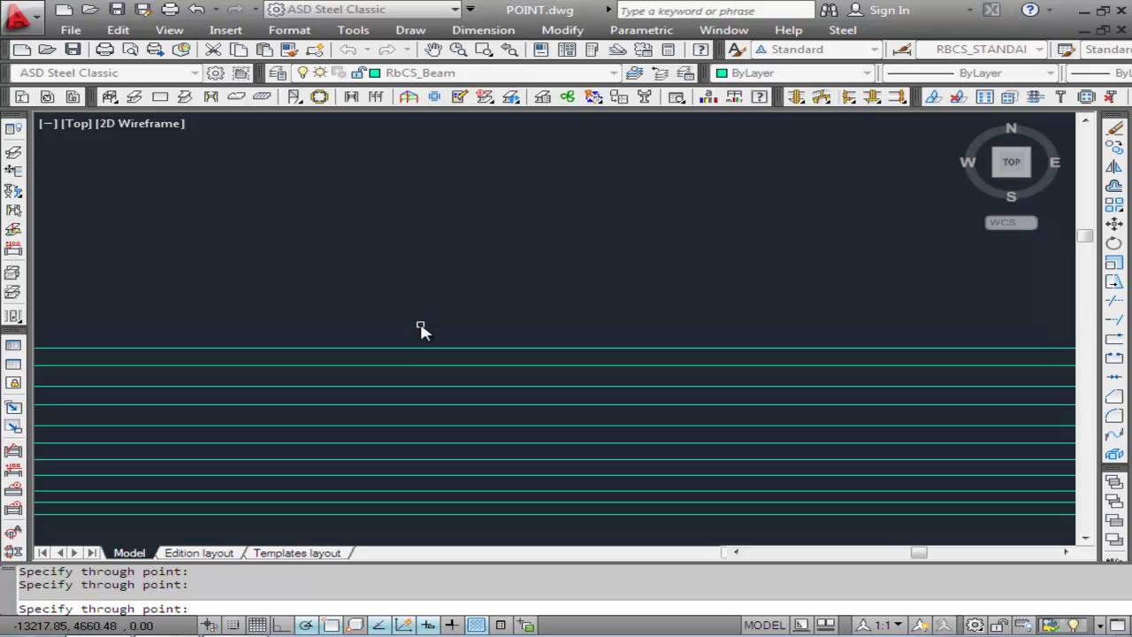
pyautogui.click(425, 310)
pyautogui.click(430, 284)
pyautogui.click(431, 263)
pyautogui.click(438, 226)
pyautogui.click(451, 196)
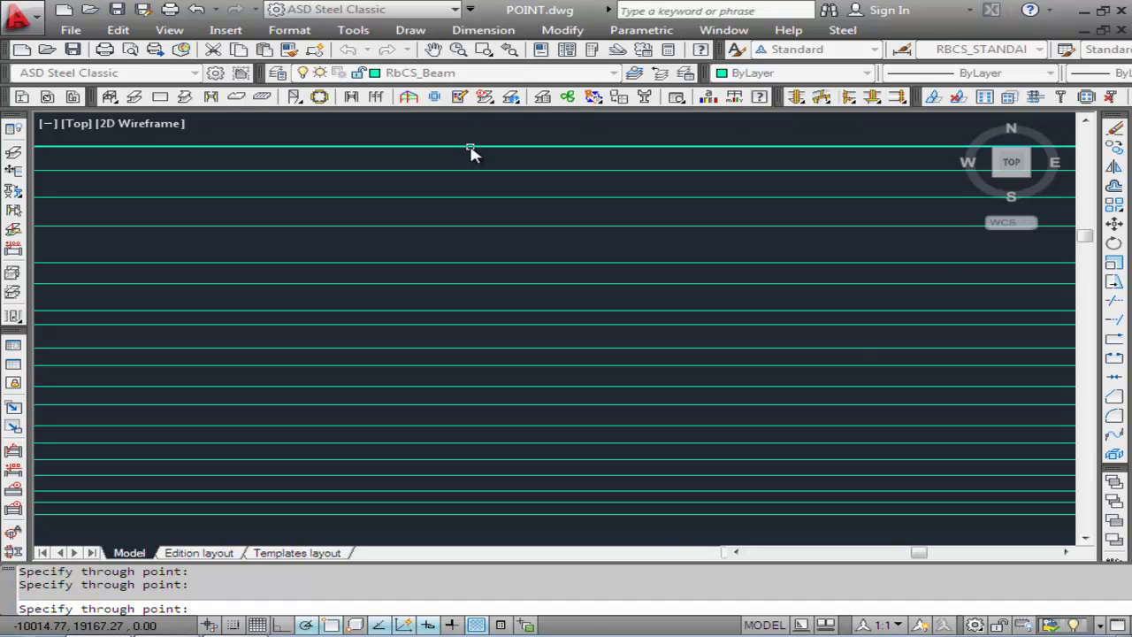
pyautogui.press('Return')
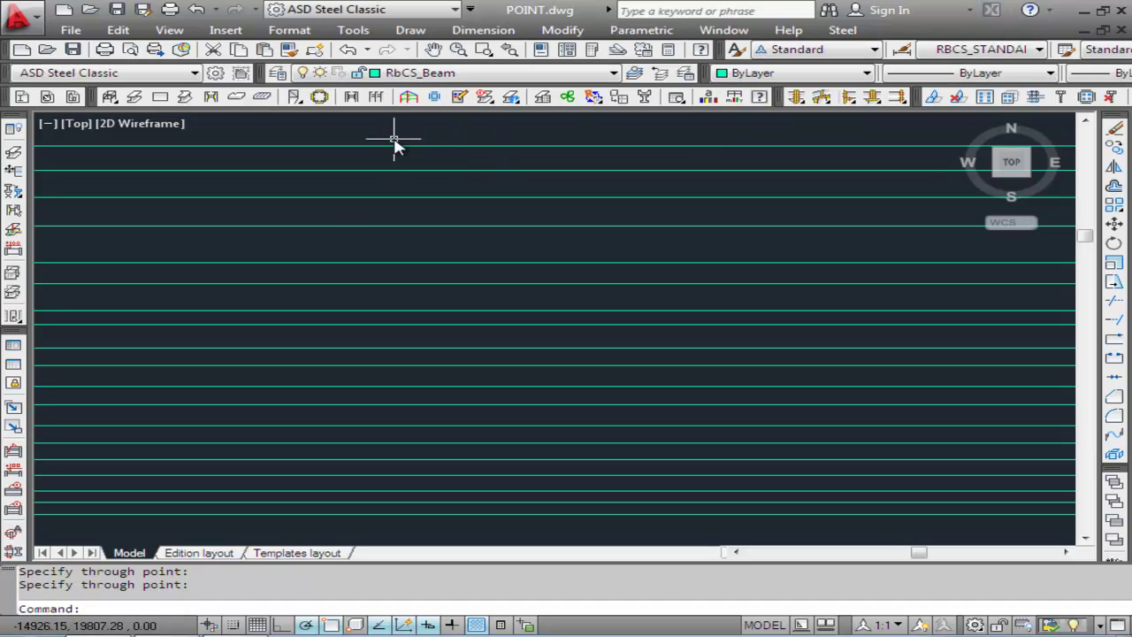
pyautogui.rightClick(340, 197)
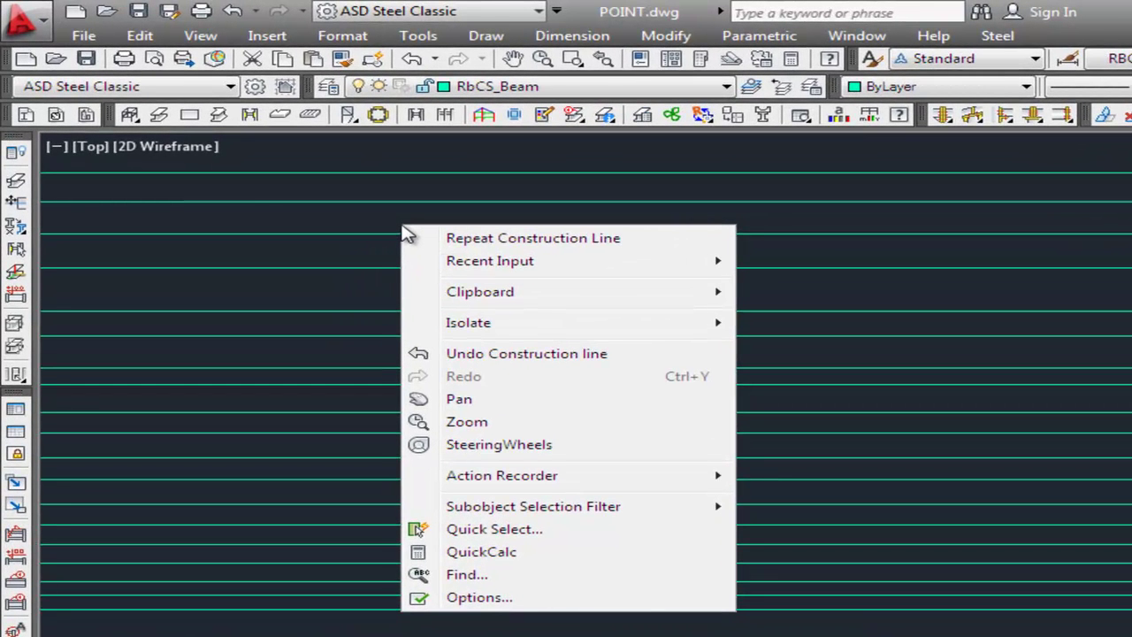
# Step: Add thirty-one vertical construction lines (V option), spaced left to right across the drawing
pyautogui.click(468, 241)
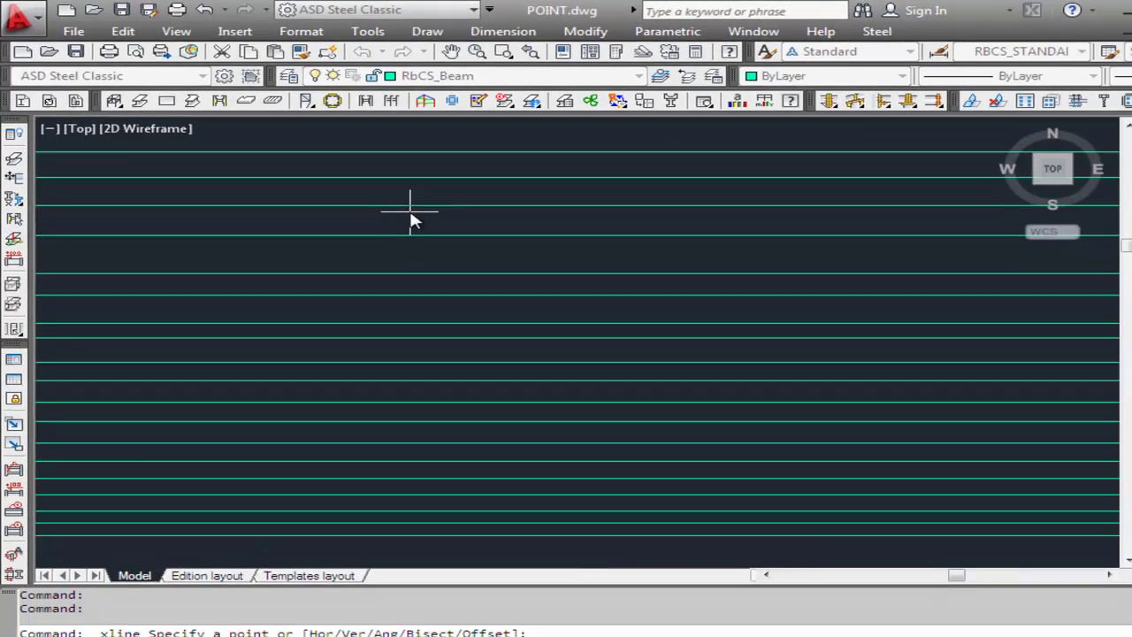
pyautogui.write('v')
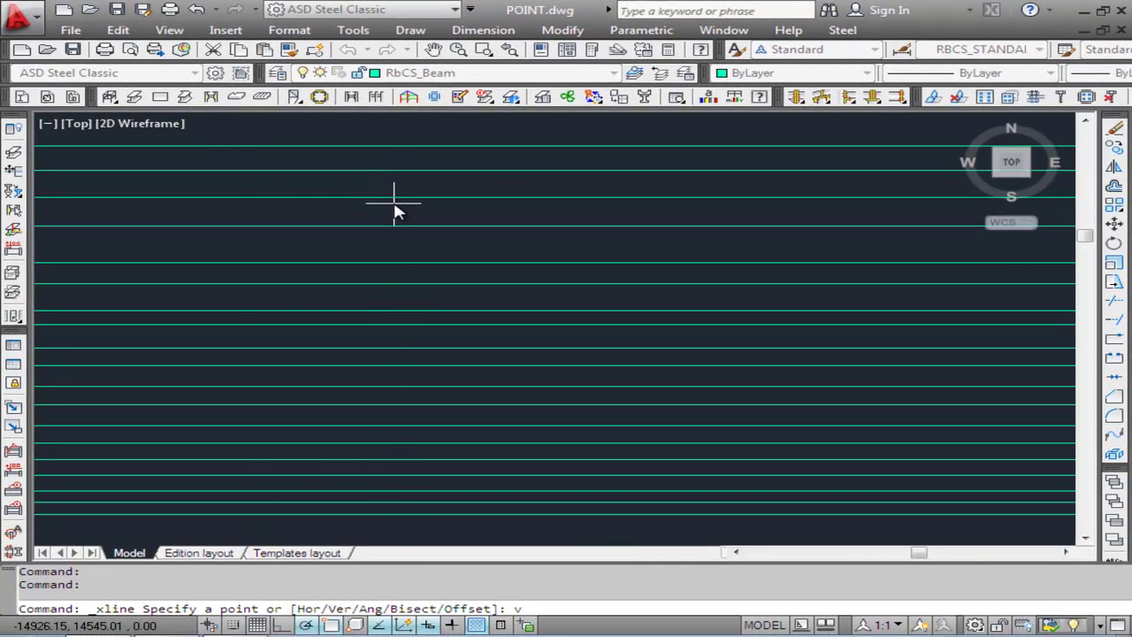
pyautogui.press('Return')
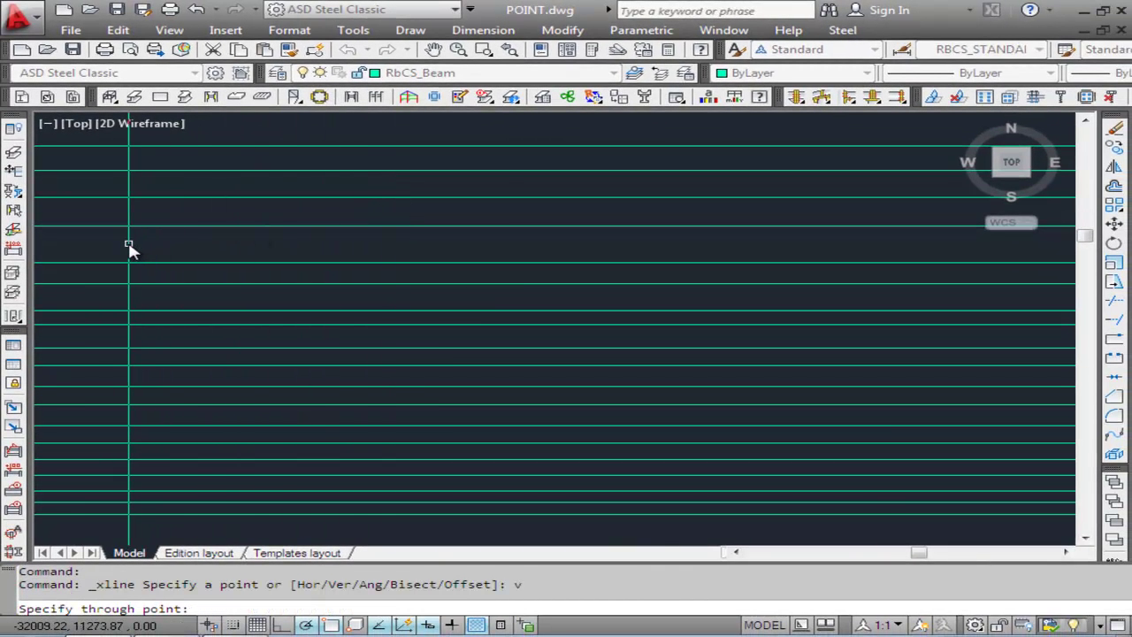
pyautogui.click(129, 246)
pyautogui.click(149, 246)
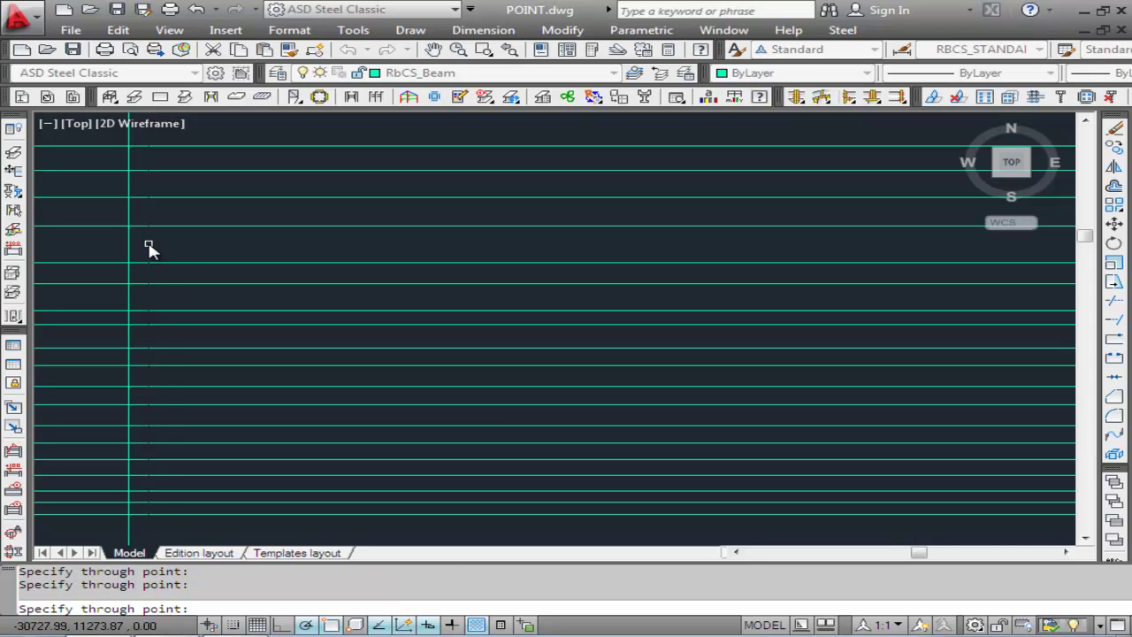
pyautogui.click(167, 246)
pyautogui.click(205, 248)
pyautogui.click(232, 246)
pyautogui.click(262, 248)
pyautogui.click(285, 248)
pyautogui.click(326, 247)
pyautogui.click(344, 247)
pyautogui.click(383, 248)
pyautogui.click(409, 248)
pyautogui.click(436, 248)
pyautogui.click(453, 248)
pyautogui.click(485, 248)
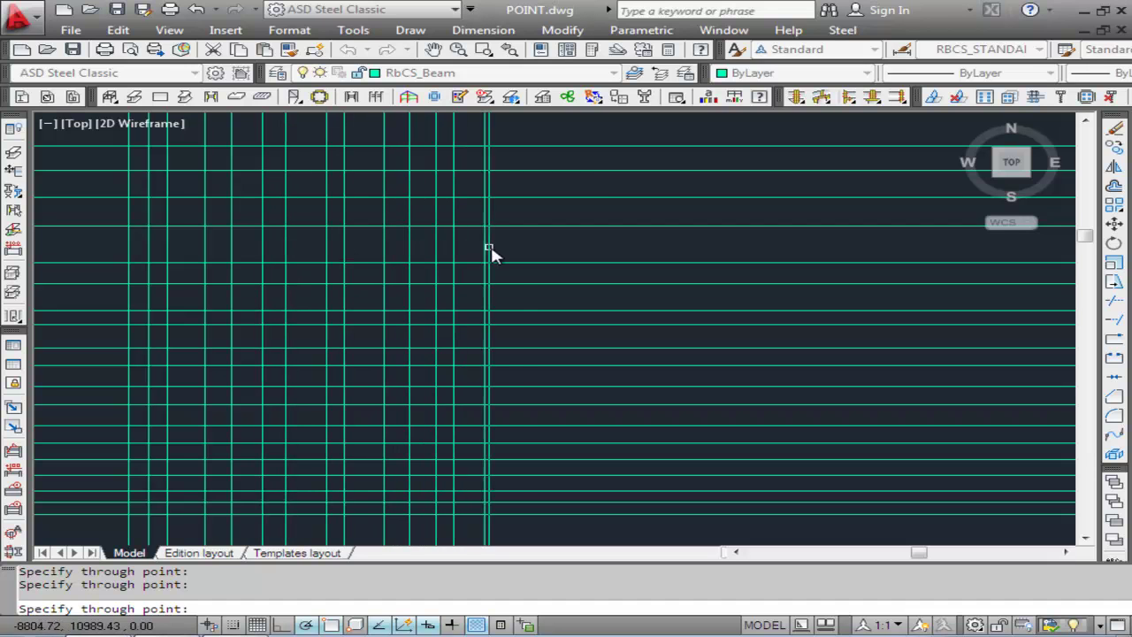
pyautogui.click(521, 247)
pyautogui.click(551, 247)
pyautogui.click(566, 248)
pyautogui.click(590, 248)
pyautogui.click(604, 247)
pyautogui.click(629, 248)
pyautogui.click(664, 250)
pyautogui.click(690, 250)
pyautogui.click(709, 250)
pyautogui.click(723, 250)
pyautogui.click(751, 249)
pyautogui.click(777, 249)
pyautogui.click(813, 249)
pyautogui.click(845, 250)
pyautogui.click(878, 249)
pyautogui.click(912, 250)
pyautogui.click(941, 250)
pyautogui.press('Return')
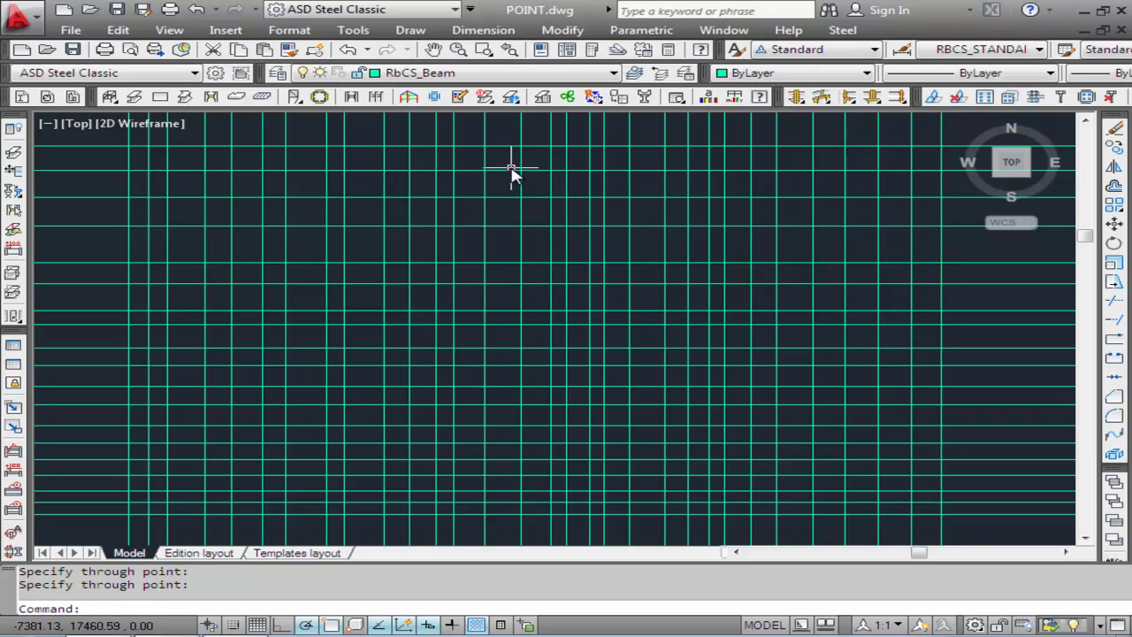
# Step: Add nine parallel 45° construction lines across the grid using the Angle option
pyautogui.rightClick(381, 210)
pyautogui.click(460, 221)
pyautogui.write('a')
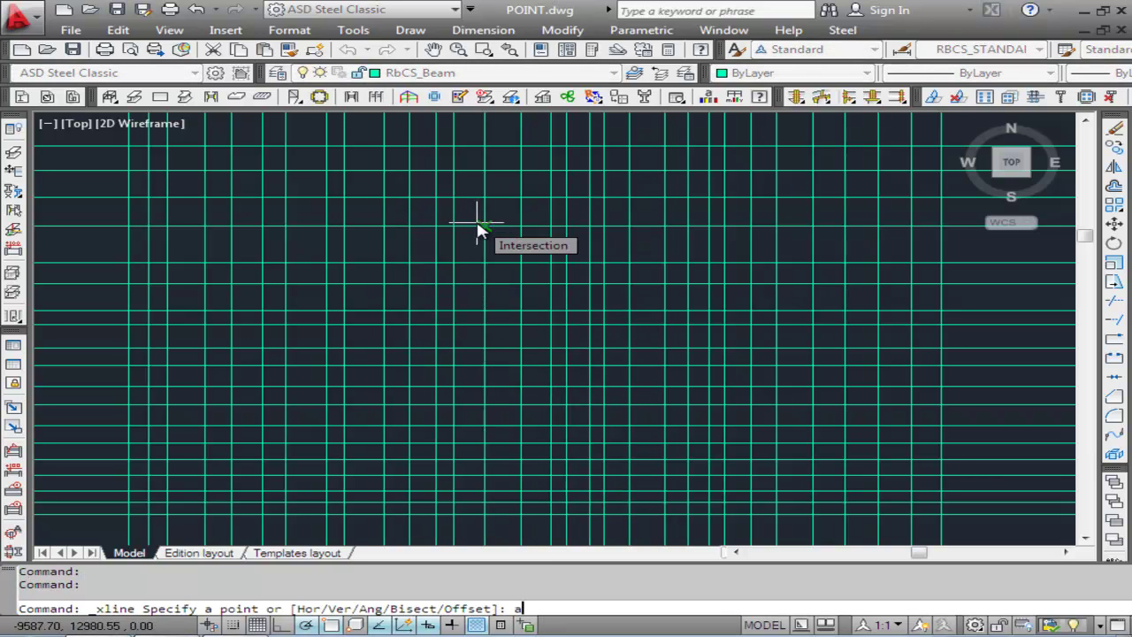
pyautogui.press('Return')
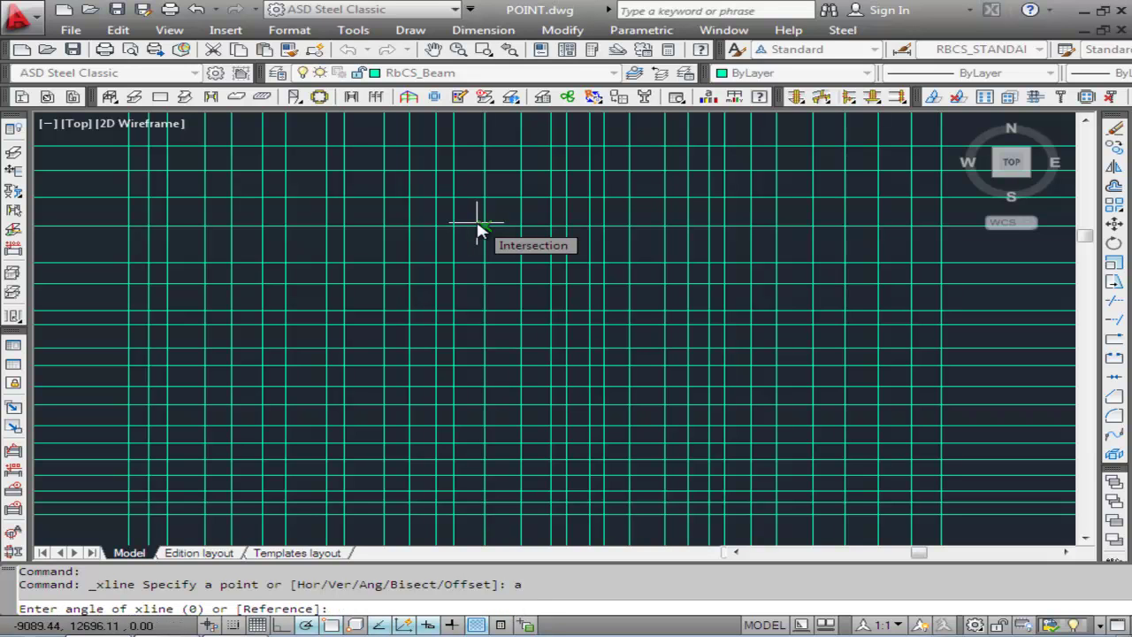
pyautogui.write('45')
pyautogui.press('Return')
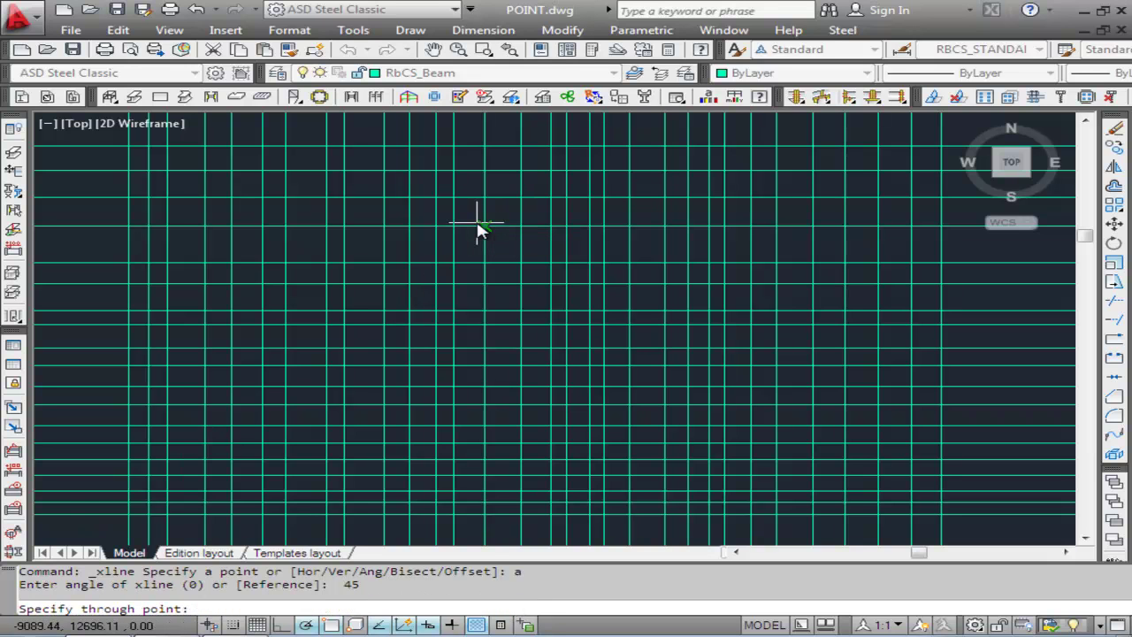
pyautogui.click(336, 195)
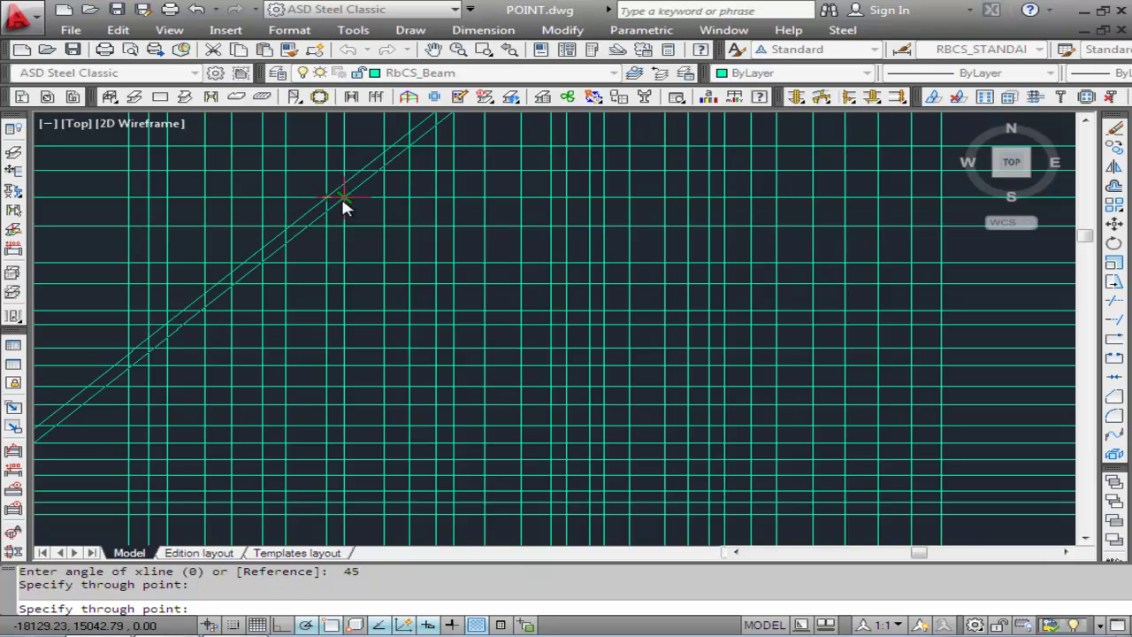
pyautogui.click(351, 202)
pyautogui.click(392, 207)
pyautogui.click(470, 220)
pyautogui.click(548, 237)
pyautogui.click(597, 246)
pyautogui.click(629, 252)
pyautogui.click(693, 260)
pyautogui.click(773, 283)
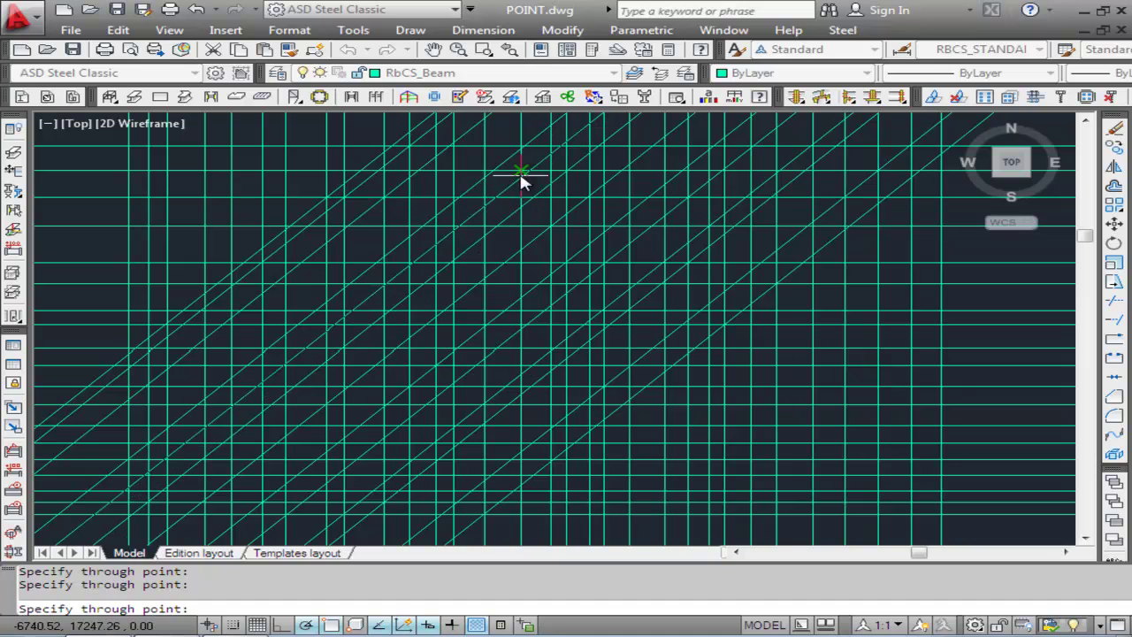
pyautogui.press('Return')
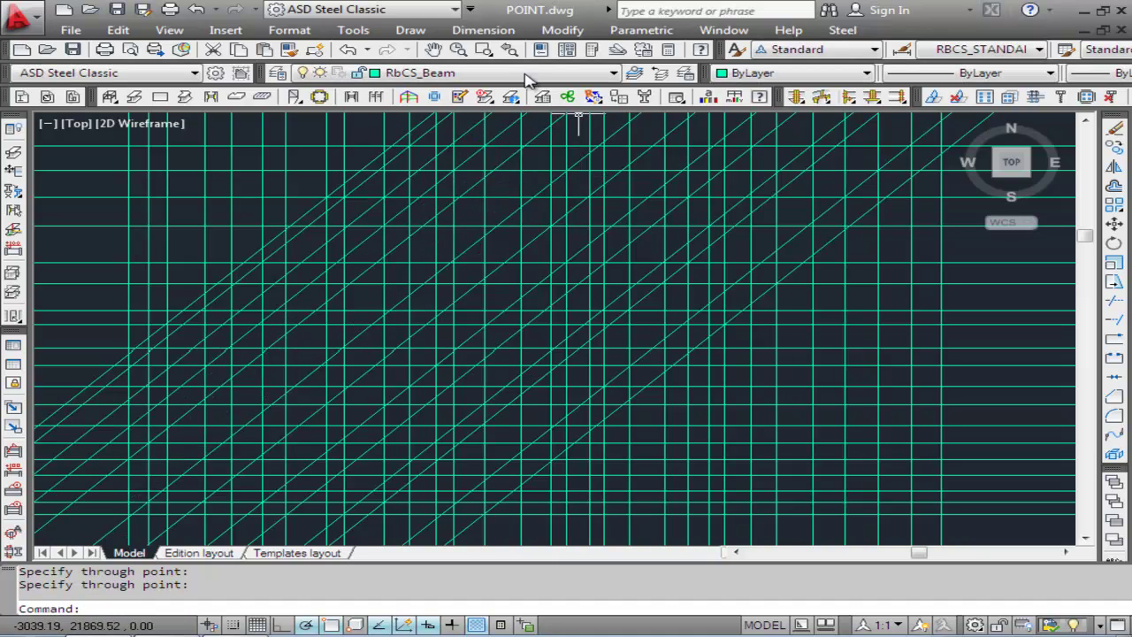
# Step: Start the Wipeout command from the Draw menu, then bring up the Tools menu
pyautogui.click(412, 31)
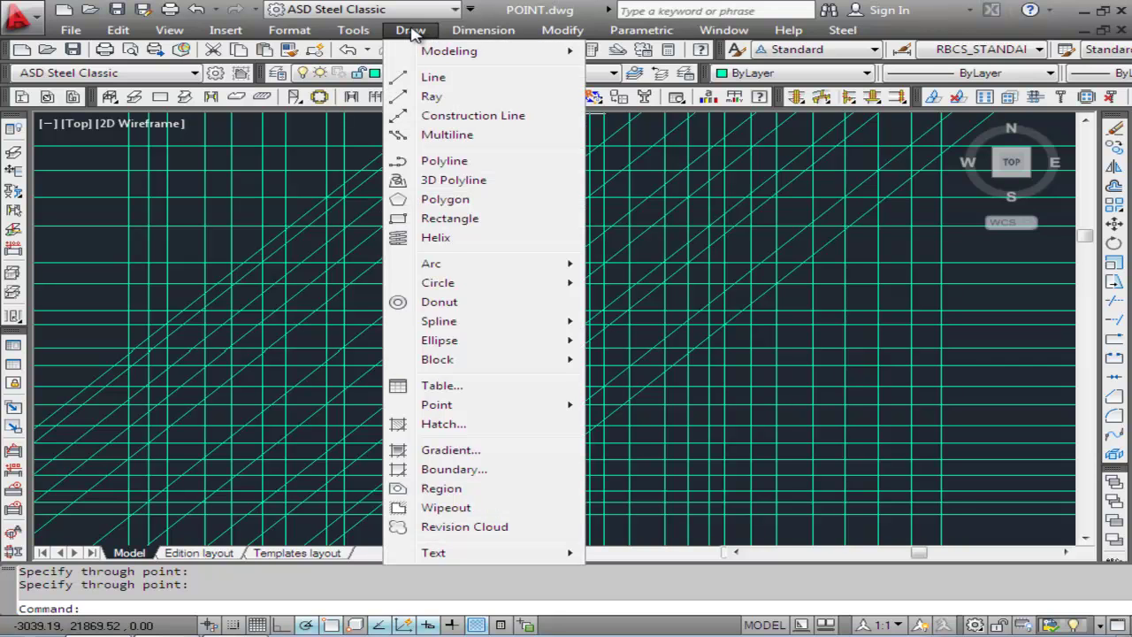
pyautogui.click(504, 511)
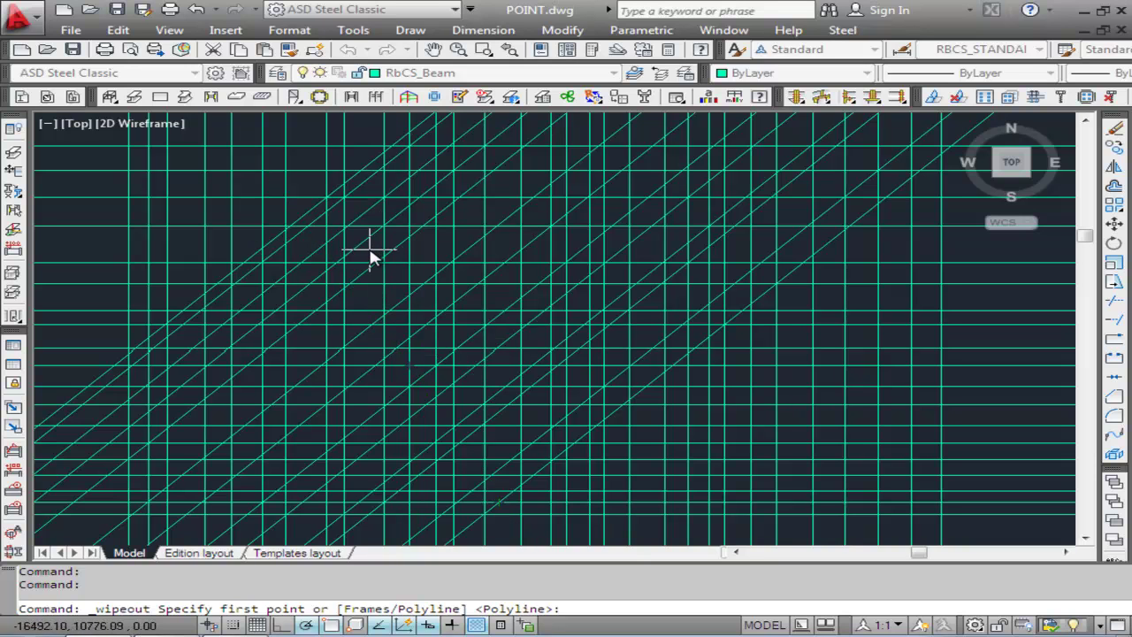
pyautogui.click(352, 30)
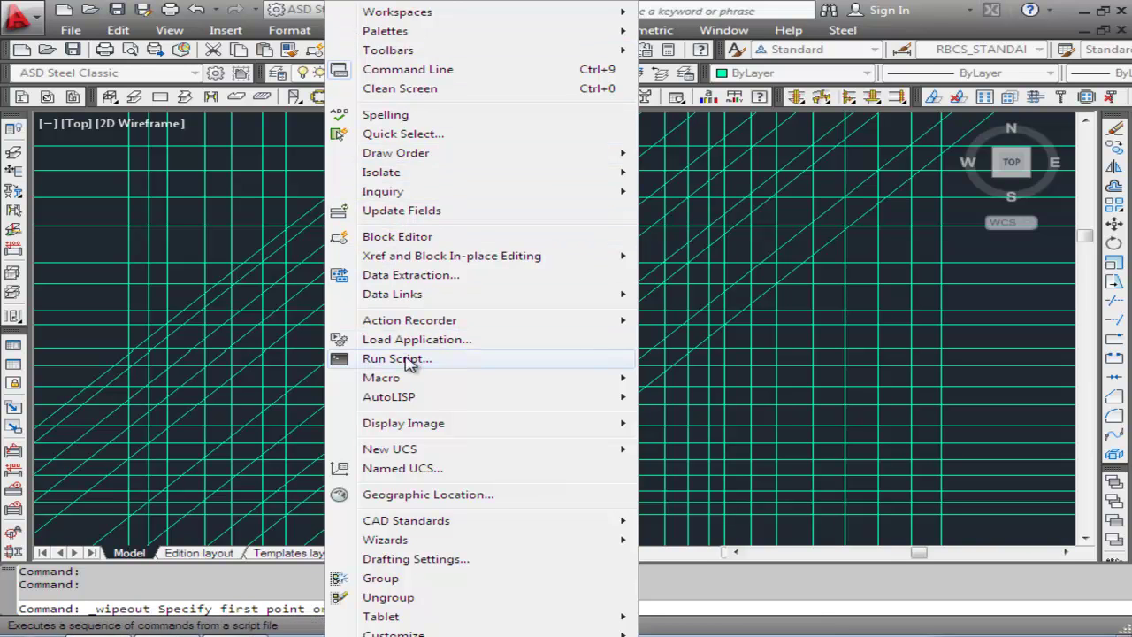
# Step: Clear all object snap modes in Drafting Settings
pyautogui.click(437, 559)
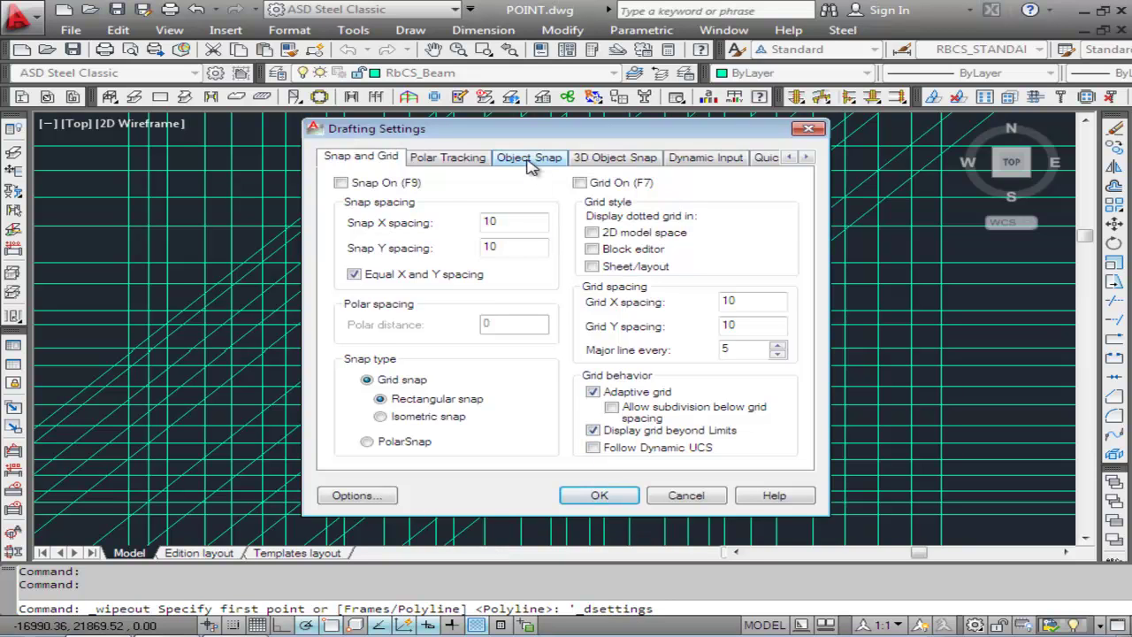
pyautogui.click(529, 159)
pyautogui.click(739, 248)
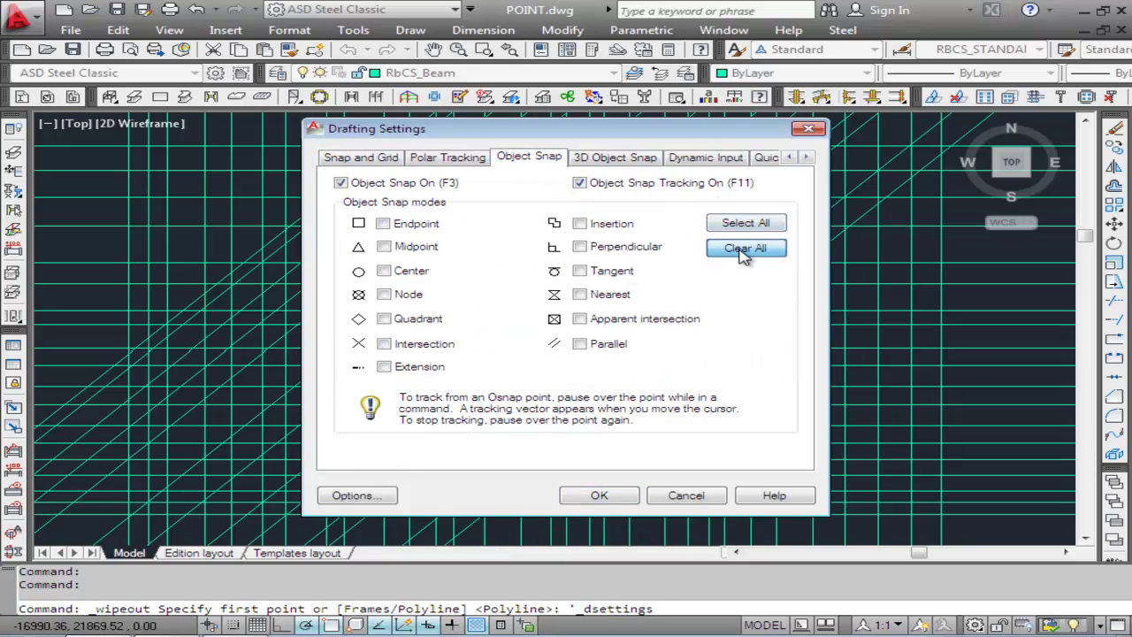
pyautogui.click(599, 496)
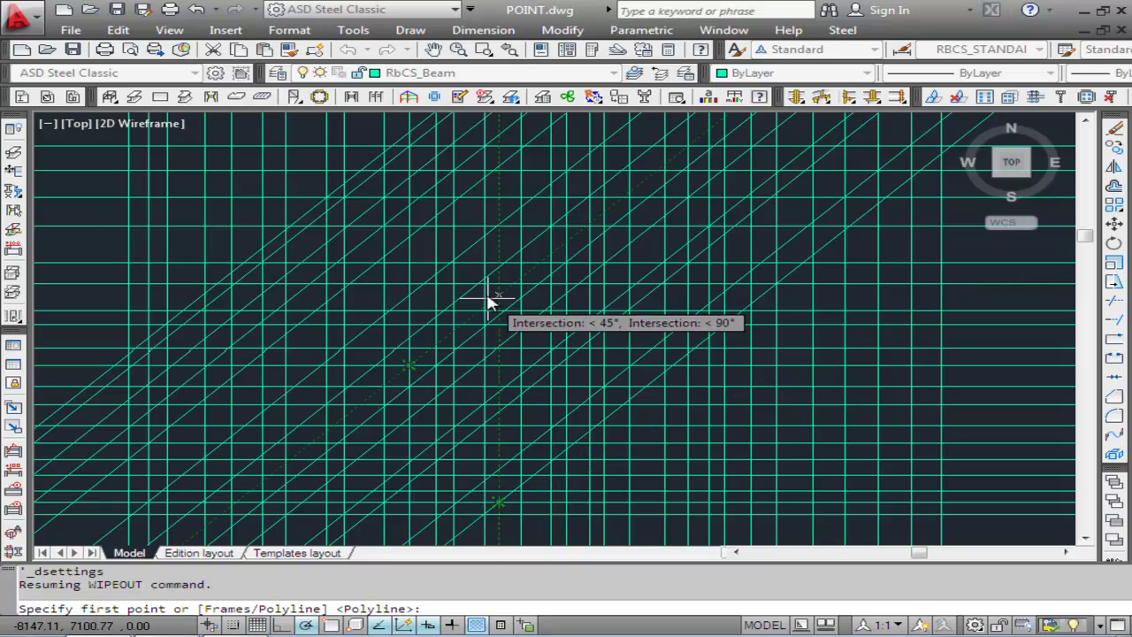
# Step: Pick two trial wipeout corners, then cancel the wipeout
pyautogui.click(475, 214)
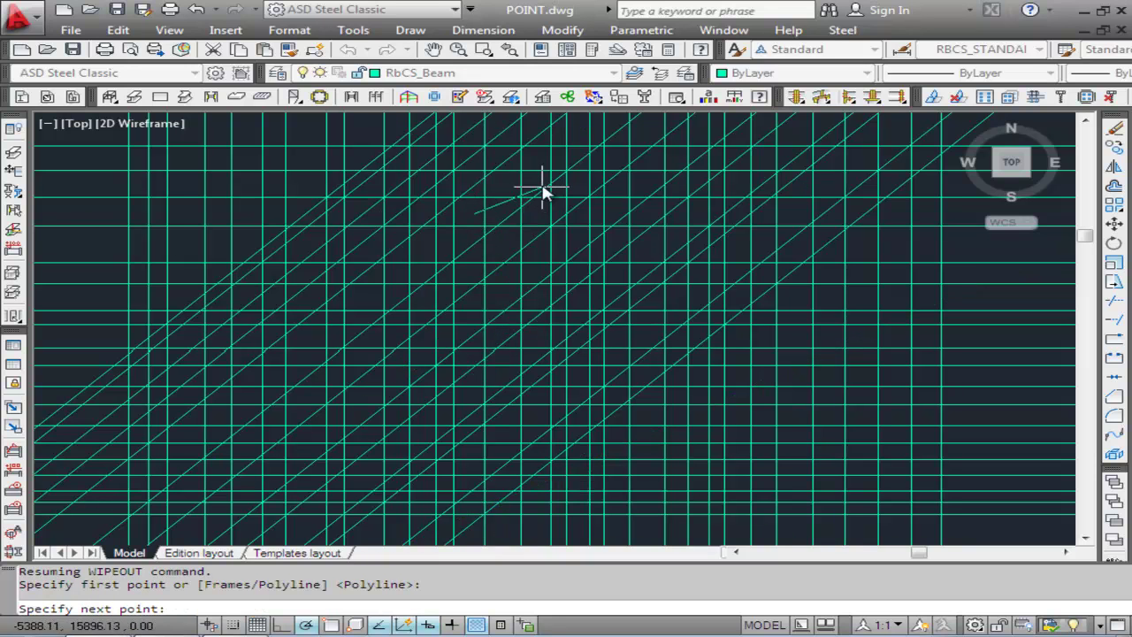
pyautogui.click(549, 175)
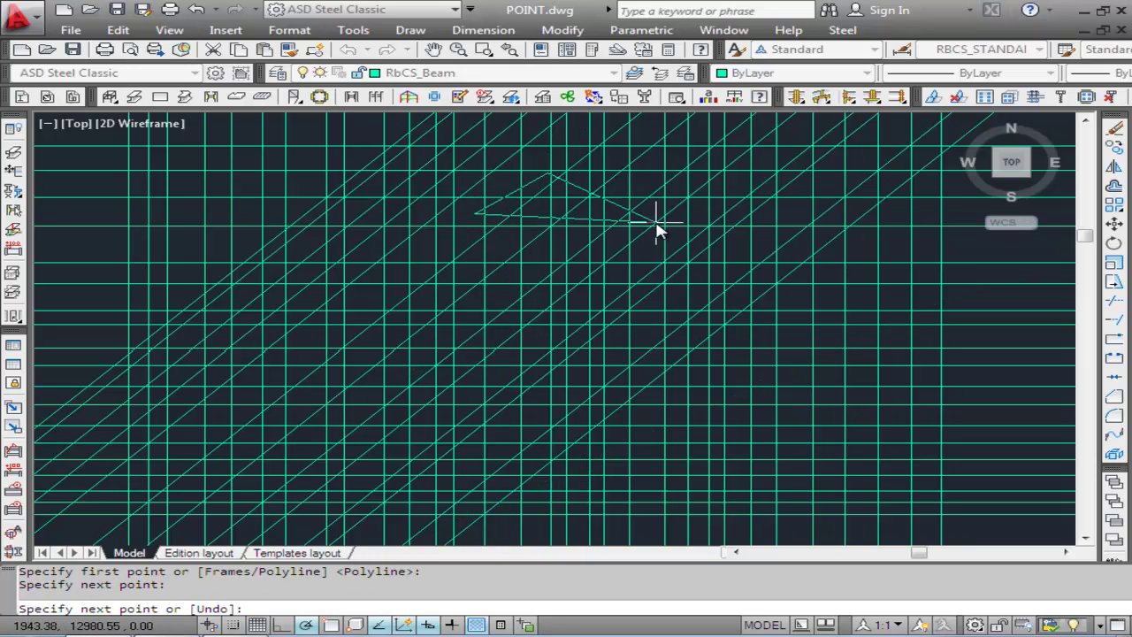
pyautogui.press('Escape')
# Step: Make RbCS_Workframe the current layer
pyautogui.click(614, 73)
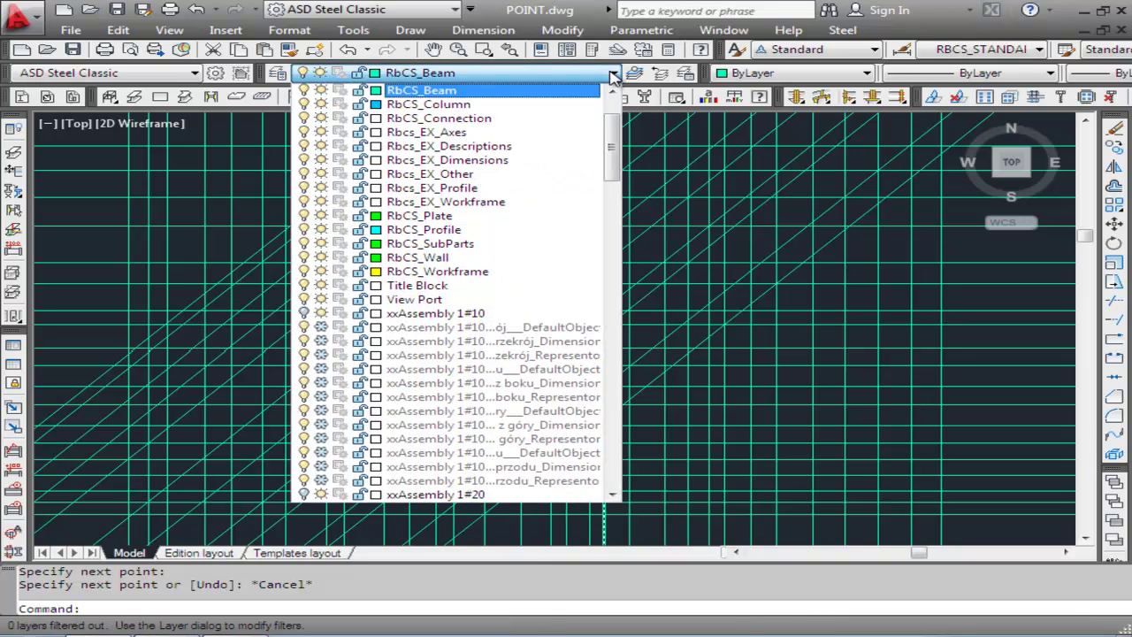
pyautogui.click(434, 272)
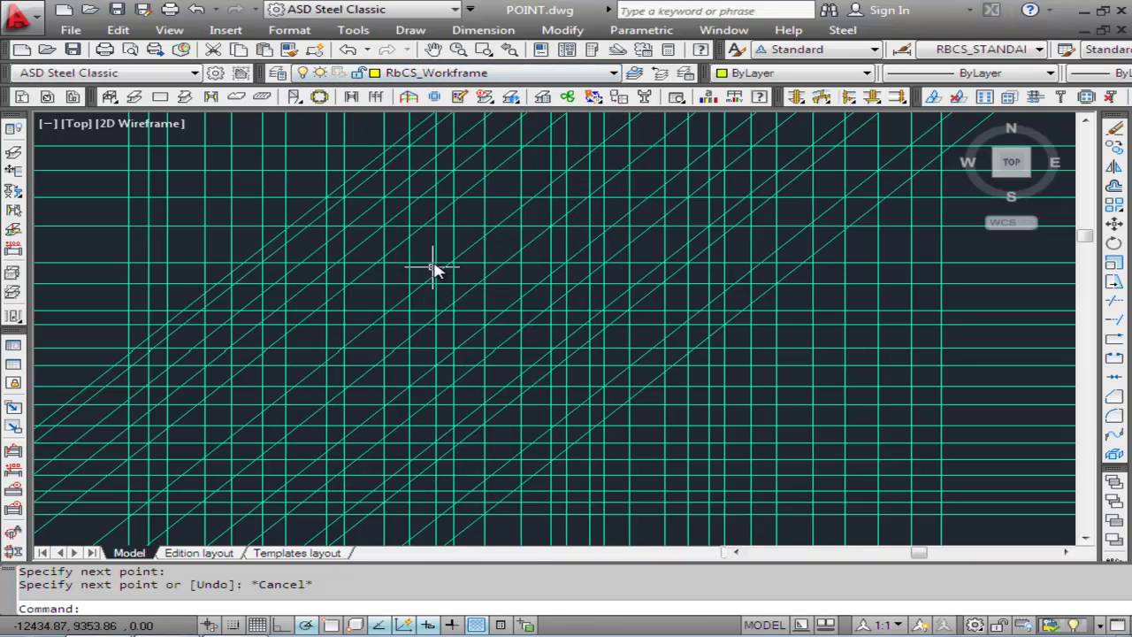
pyautogui.click(410, 31)
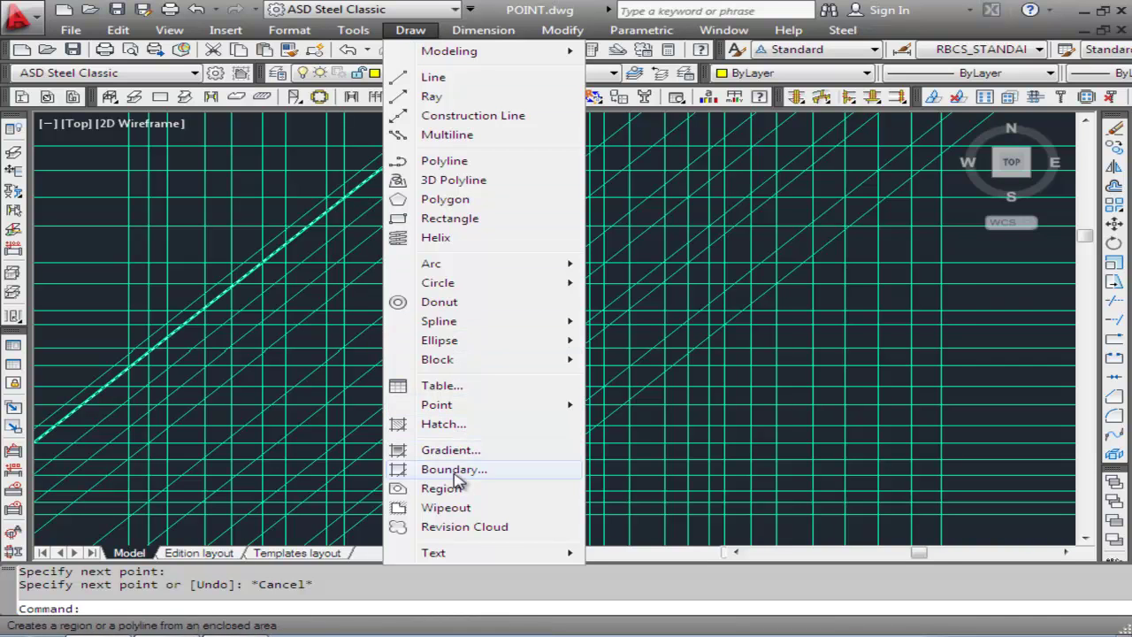
# Step: Draw a closed polygonal wipeout through seven picked corners, then delete one 45° construction line
pyautogui.click(449, 507)
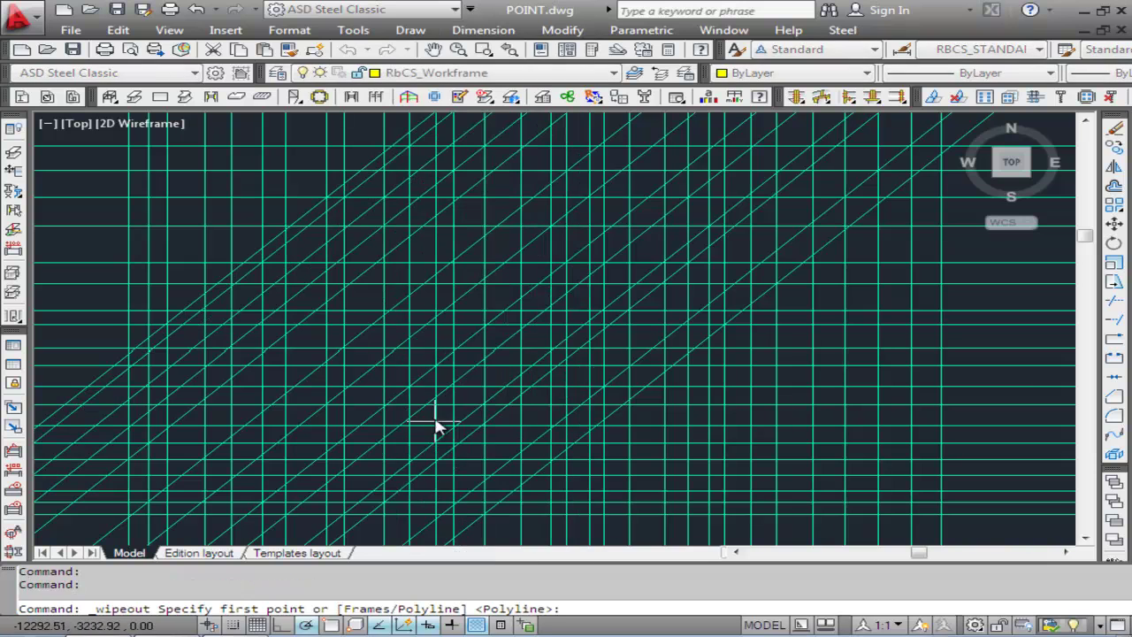
pyautogui.click(366, 252)
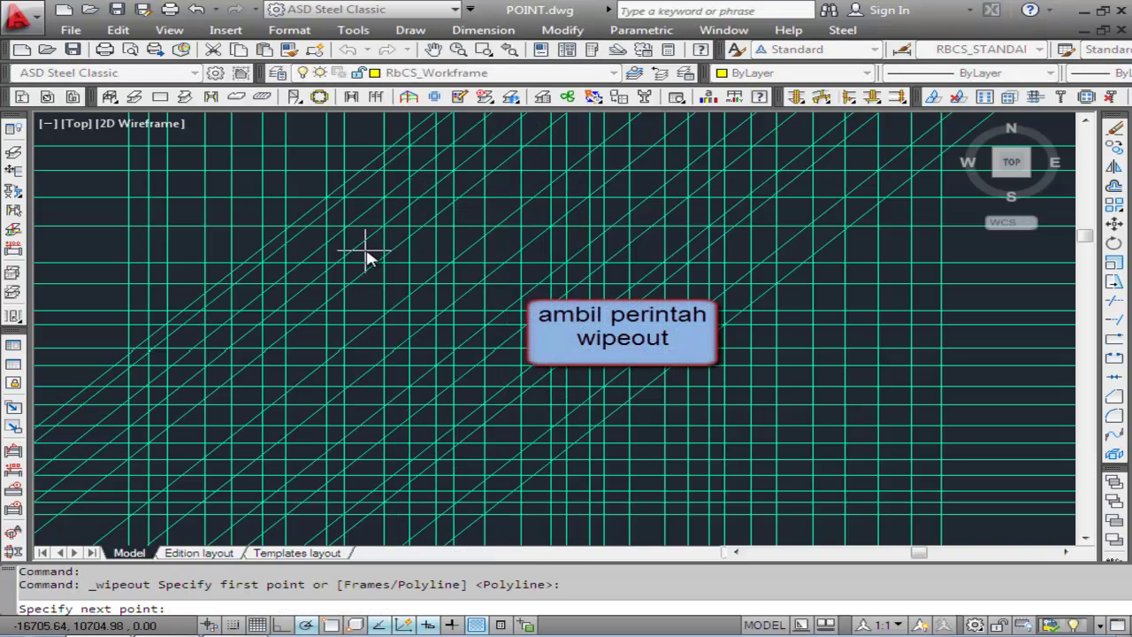
pyautogui.click(442, 205)
pyautogui.click(514, 237)
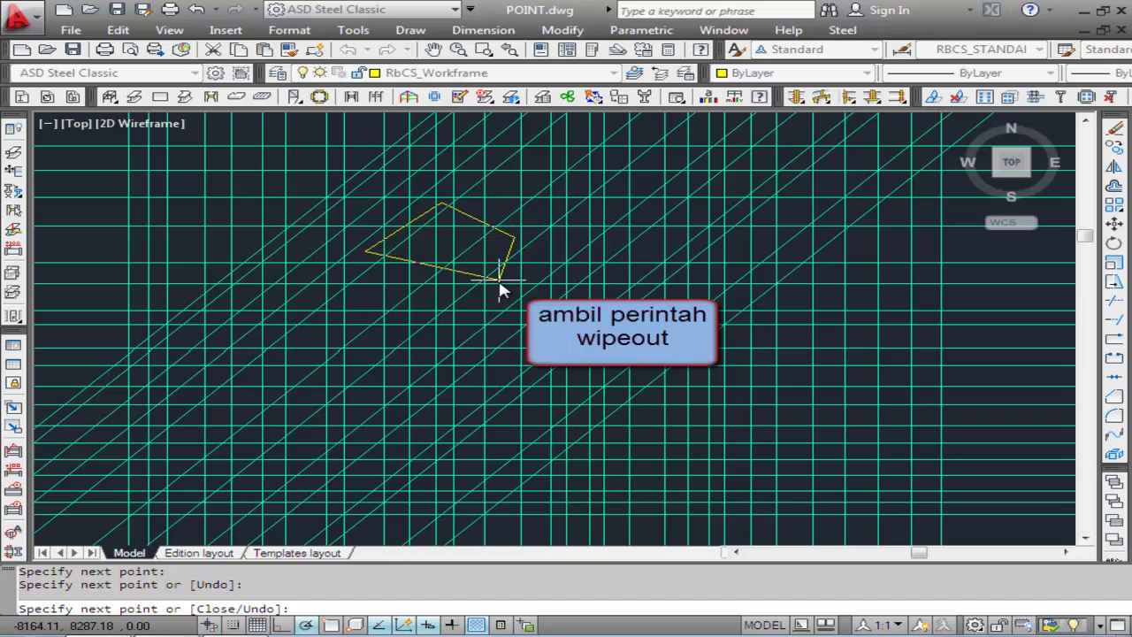
pyautogui.click(481, 361)
pyautogui.click(309, 427)
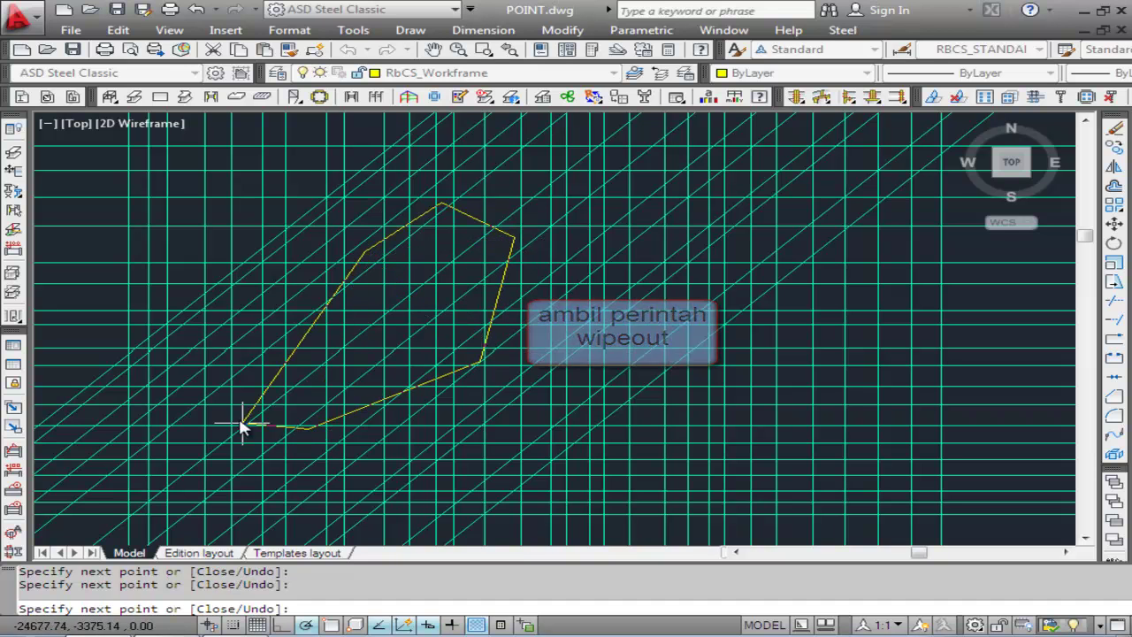
pyautogui.click(159, 362)
pyautogui.click(128, 252)
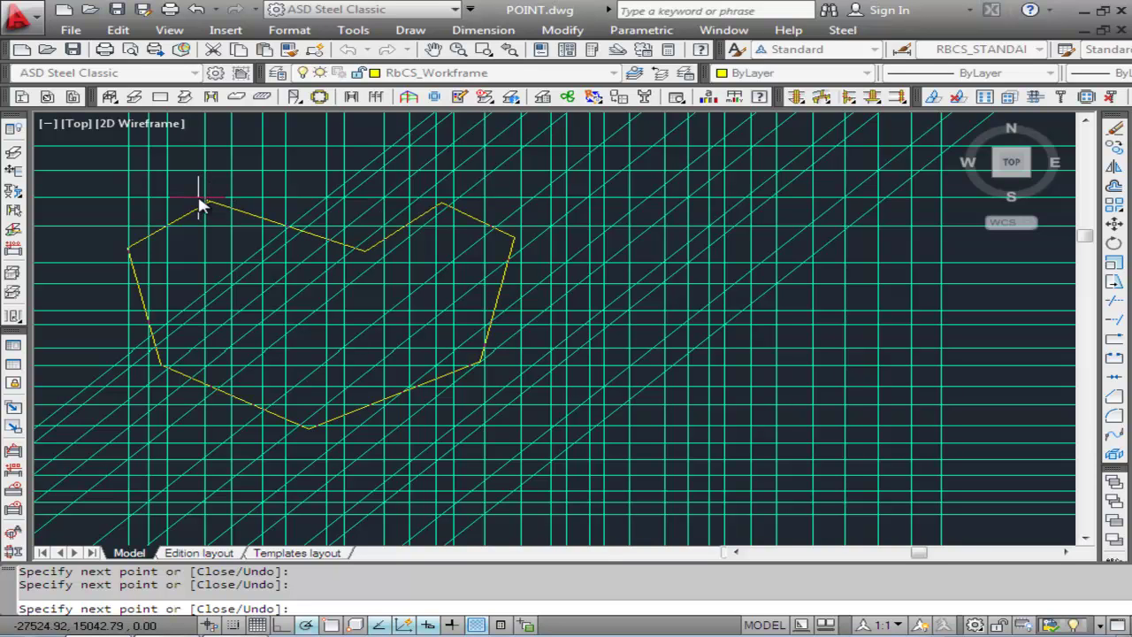
pyautogui.write('c')
pyautogui.press('Return')
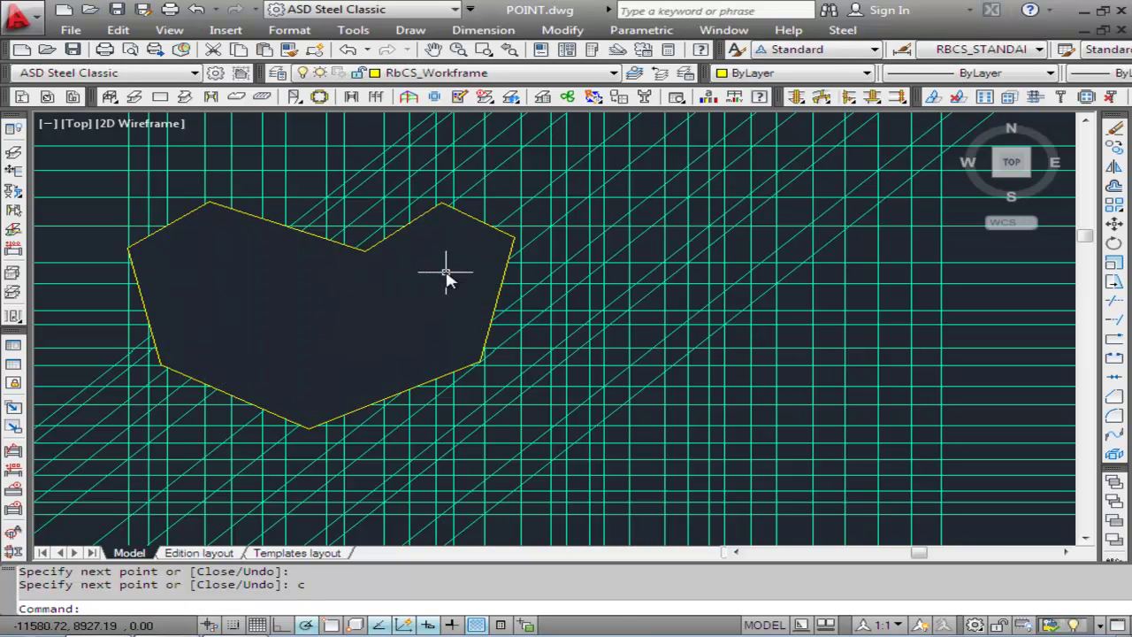
pyautogui.click(670, 258)
pyautogui.press('Delete')
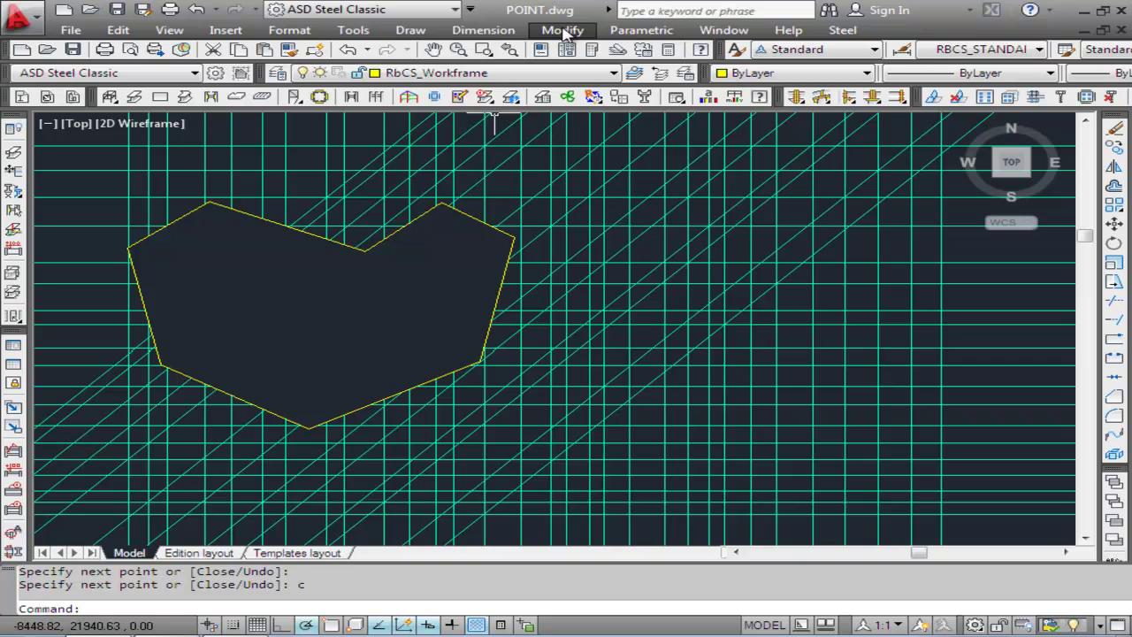
pyautogui.click(564, 30)
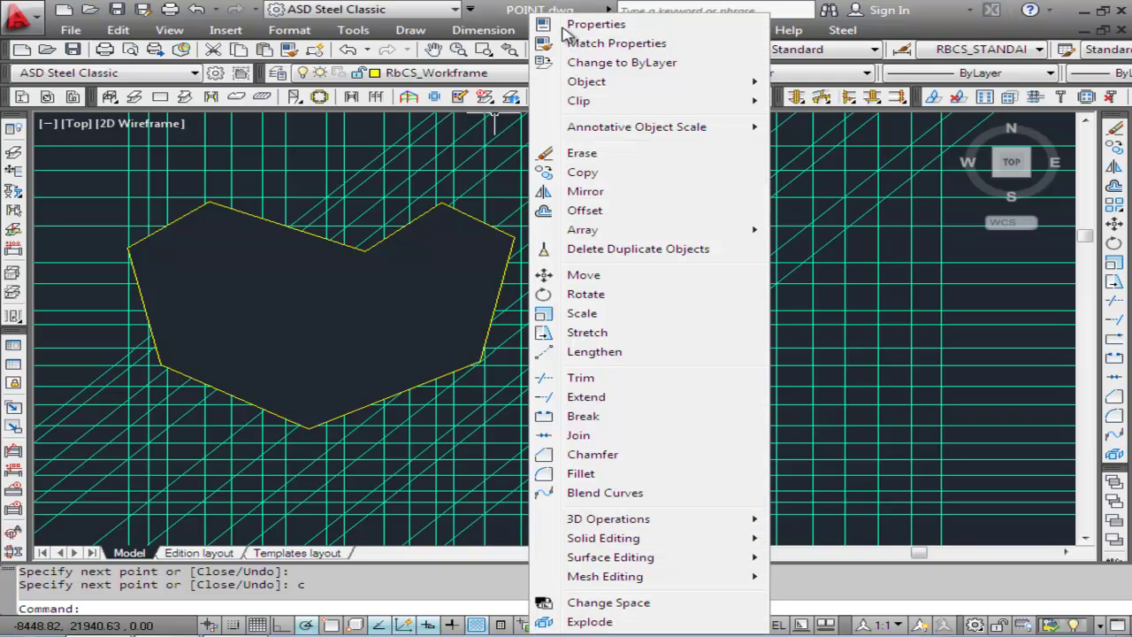
pyautogui.click(803, 208)
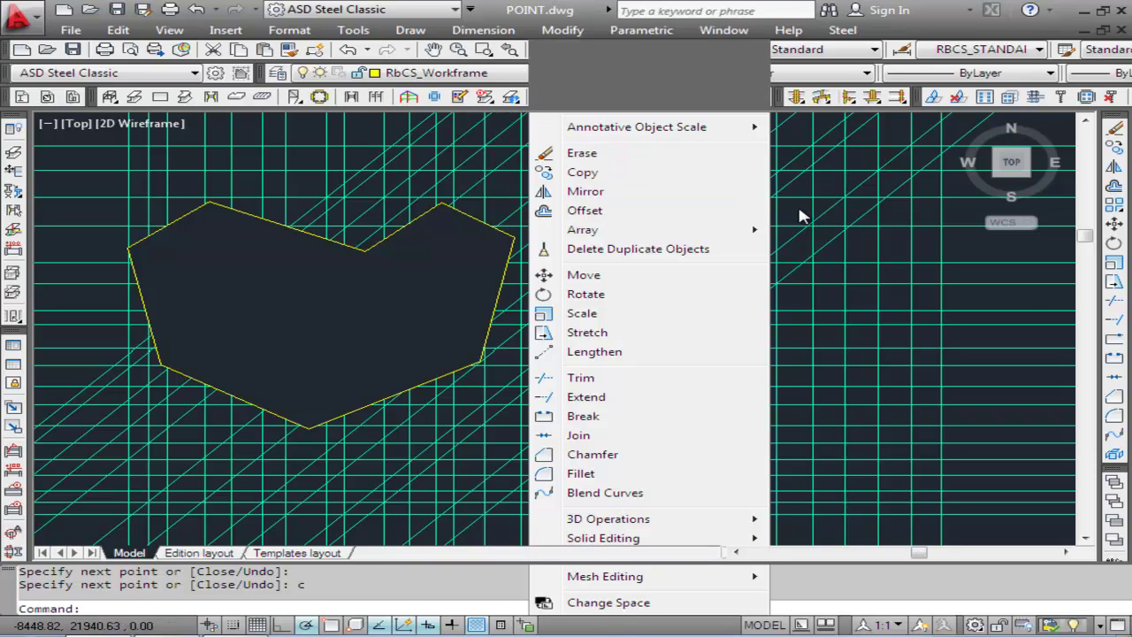
pyautogui.click(790, 215)
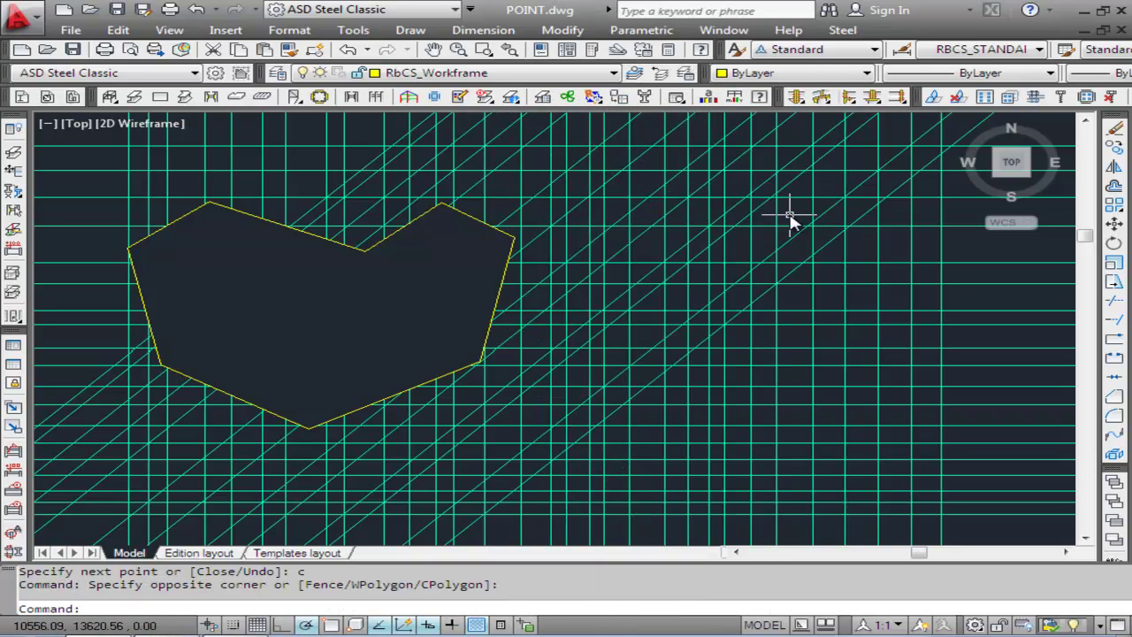